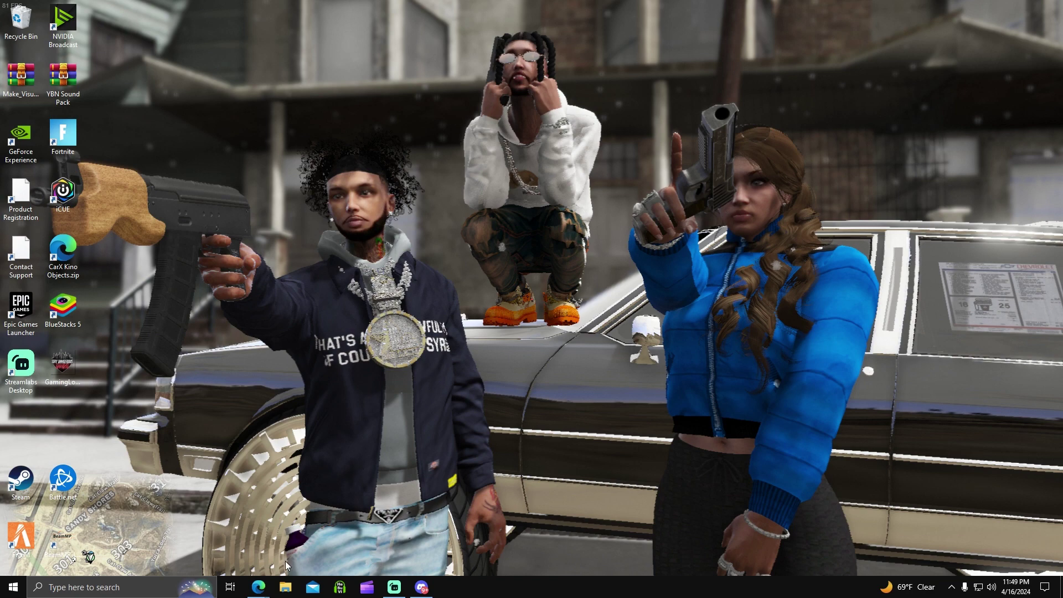
# - Open the BlueStacks download page from the "bluestacks download" search results in the browser
pyautogui.moveTo(259, 590)
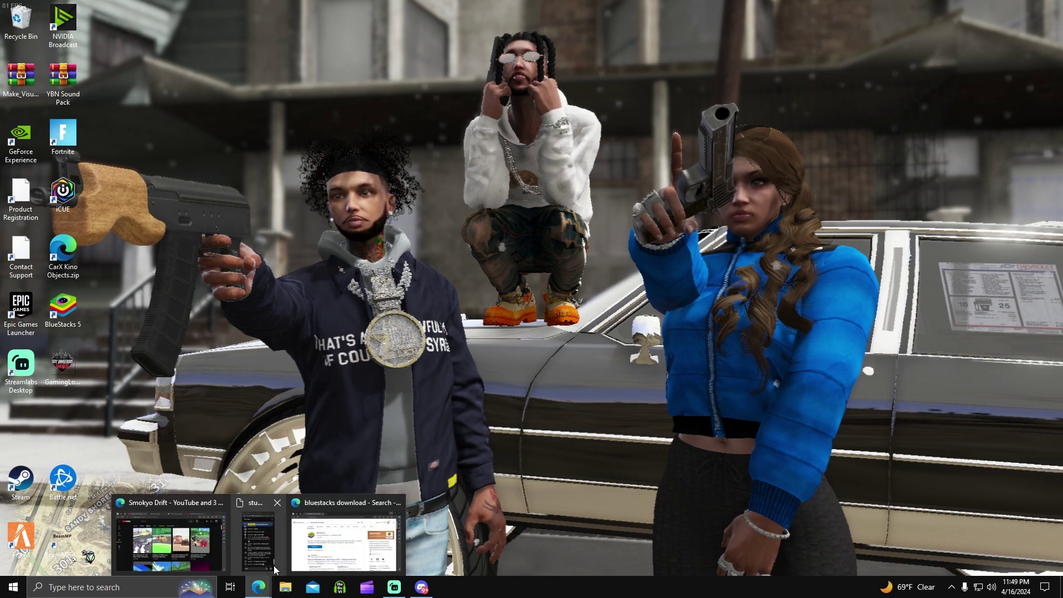
pyautogui.click(346, 534)
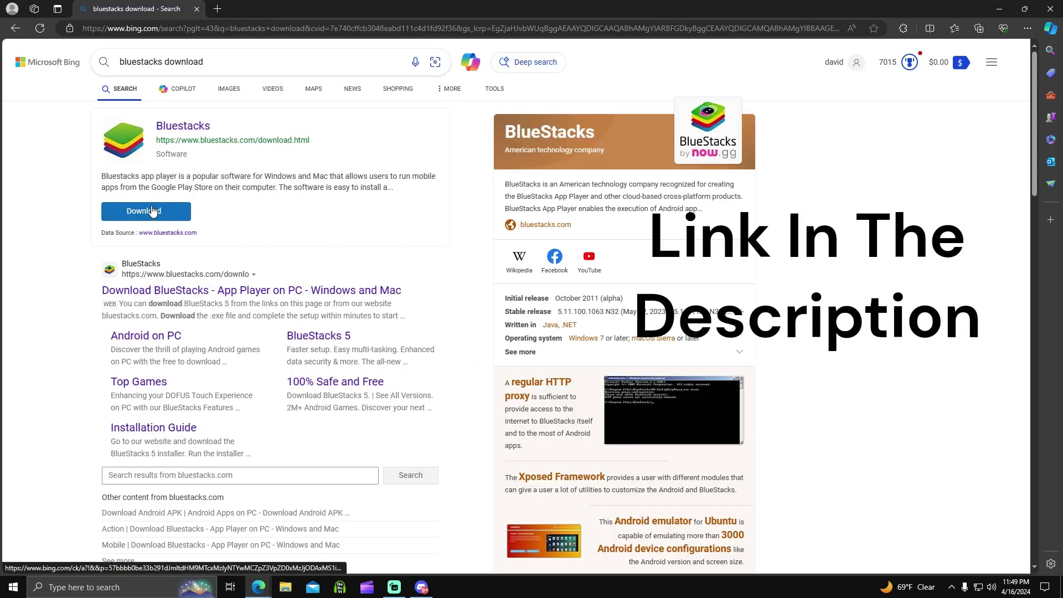
pyautogui.click(142, 212)
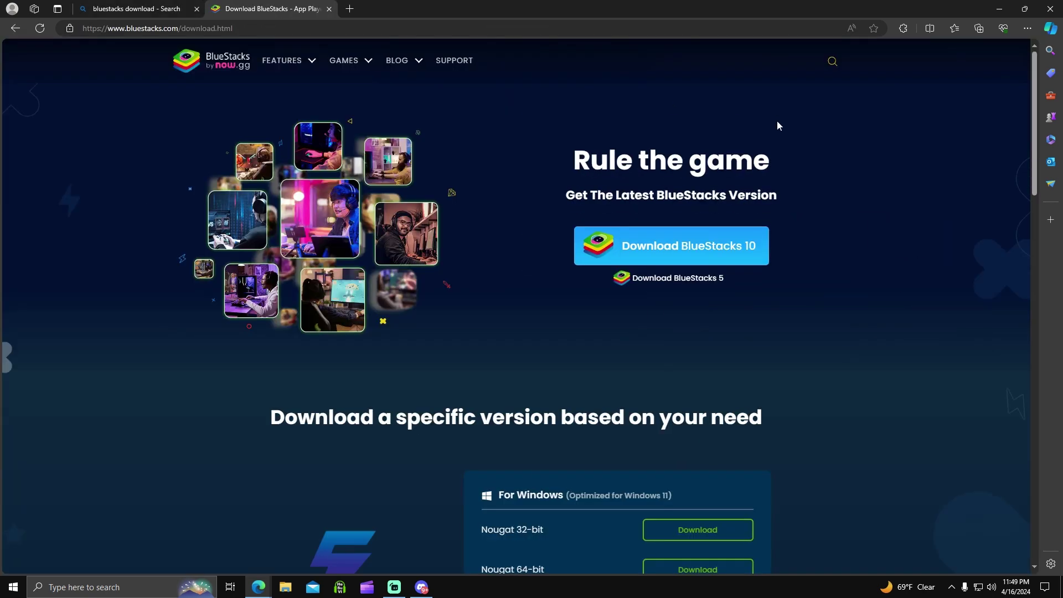
# - Review the available BlueStacks versions for Windows and macOS, and download BlueStacks 5
pyautogui.click(702, 287)
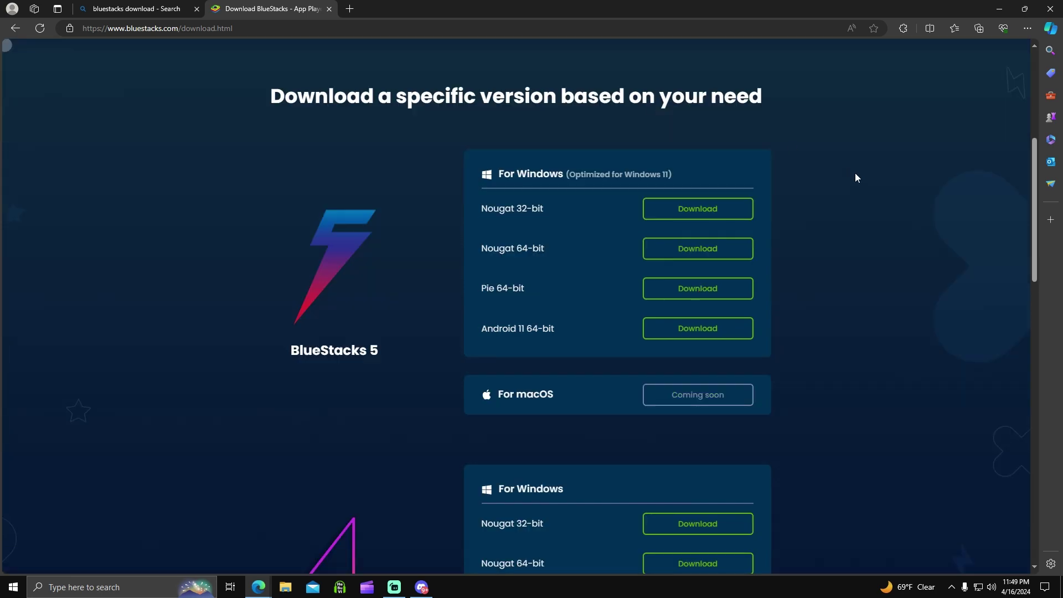
pyautogui.scroll(-4, 579, 240)
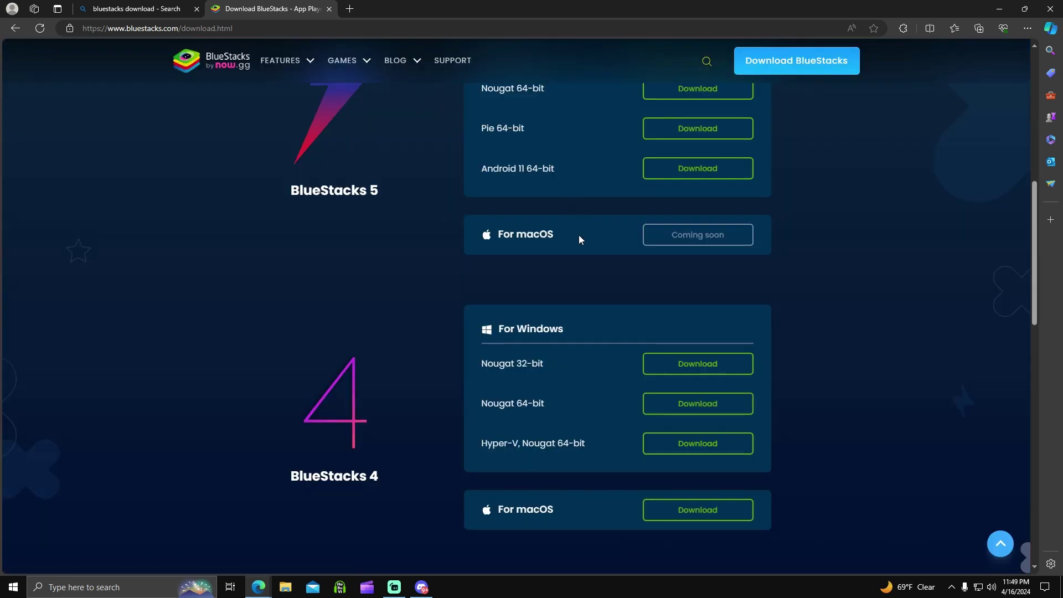
pyautogui.scroll(-3, 611, 266)
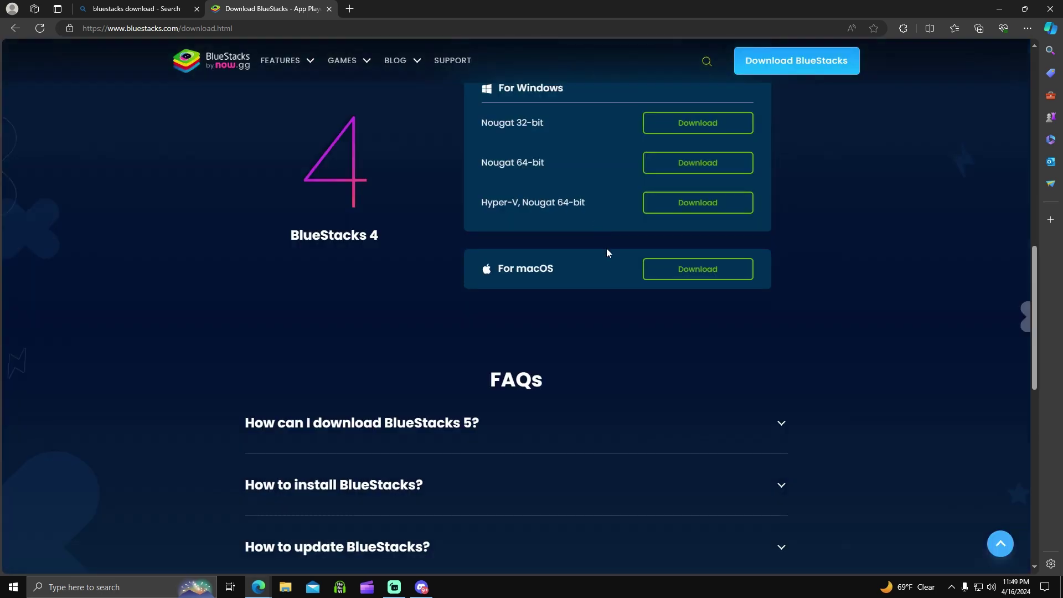
pyautogui.scroll(10, 611, 266)
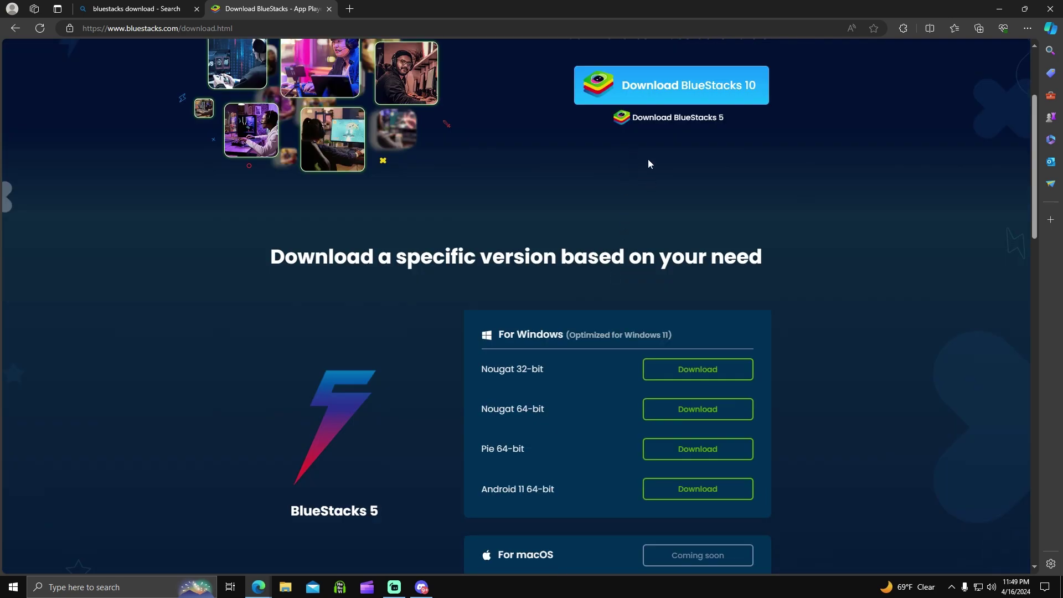
pyautogui.scroll(3, 645, 169)
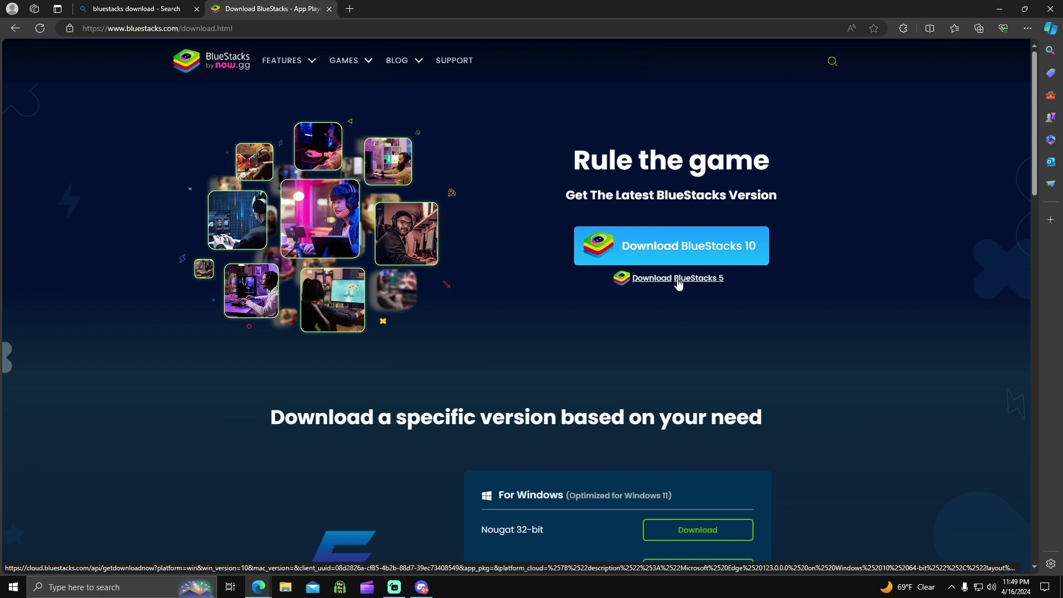
pyautogui.click(676, 281)
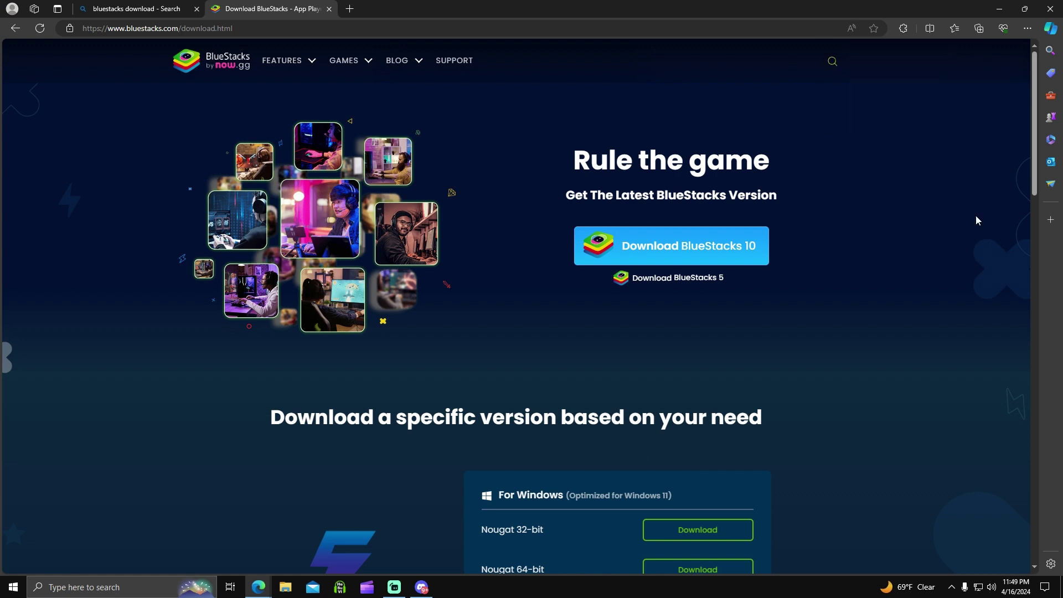
# - Switch to BlueStacks 5 from the desktop and start a drive with the S15 from the game's garage
pyautogui.press('super+d')
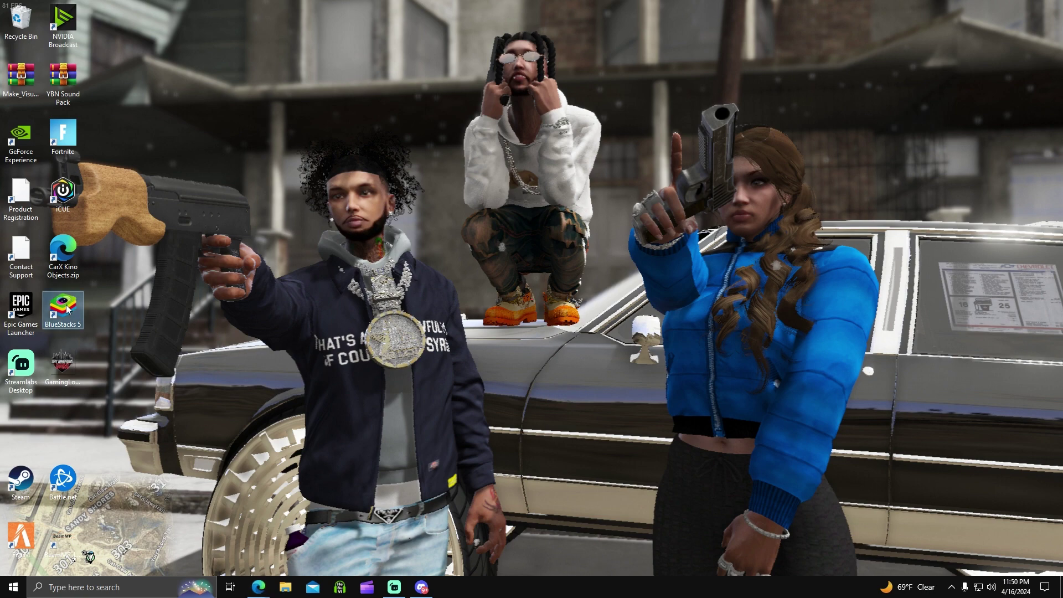
pyautogui.doubleClick(67, 308)
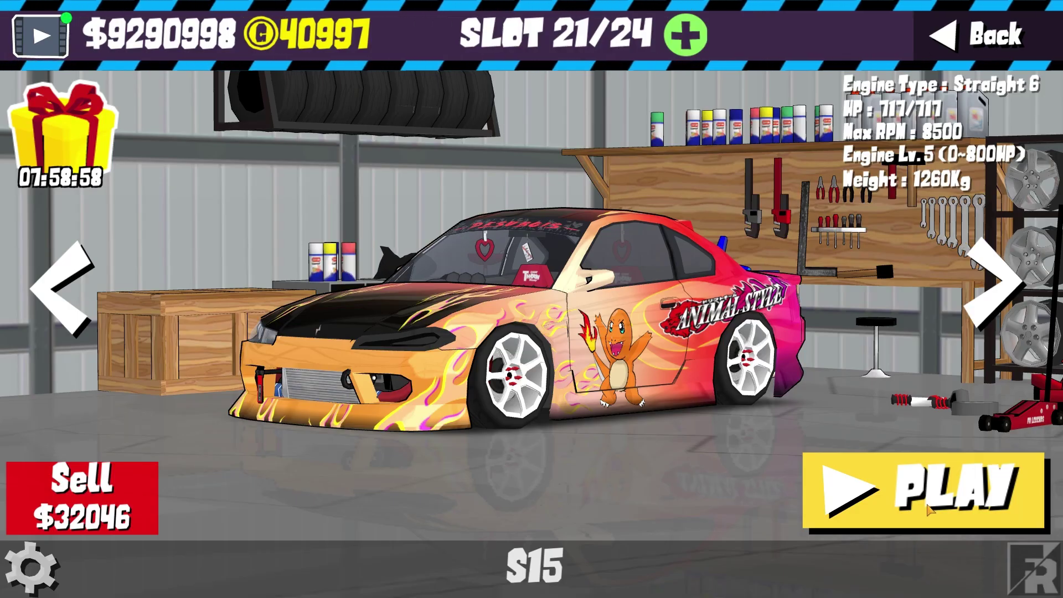
pyautogui.click(927, 509)
pyautogui.click(383, 260)
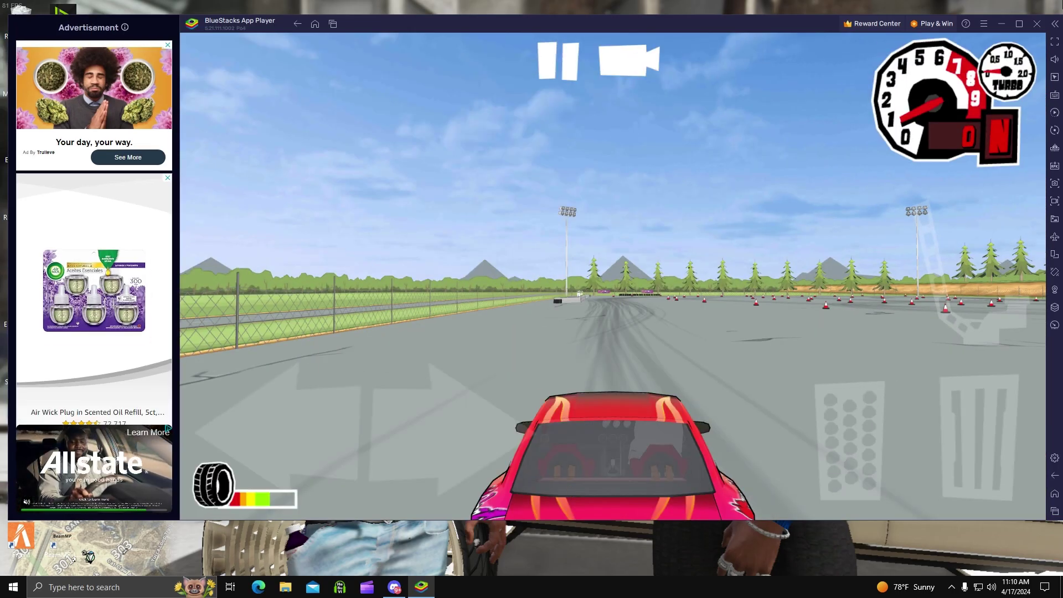
# - Delete the existing gamepad button mappings from the Custom control scheme, including Left, Right, LB, LT, RT, A and Y, and save it
pyautogui.click(1054, 95)
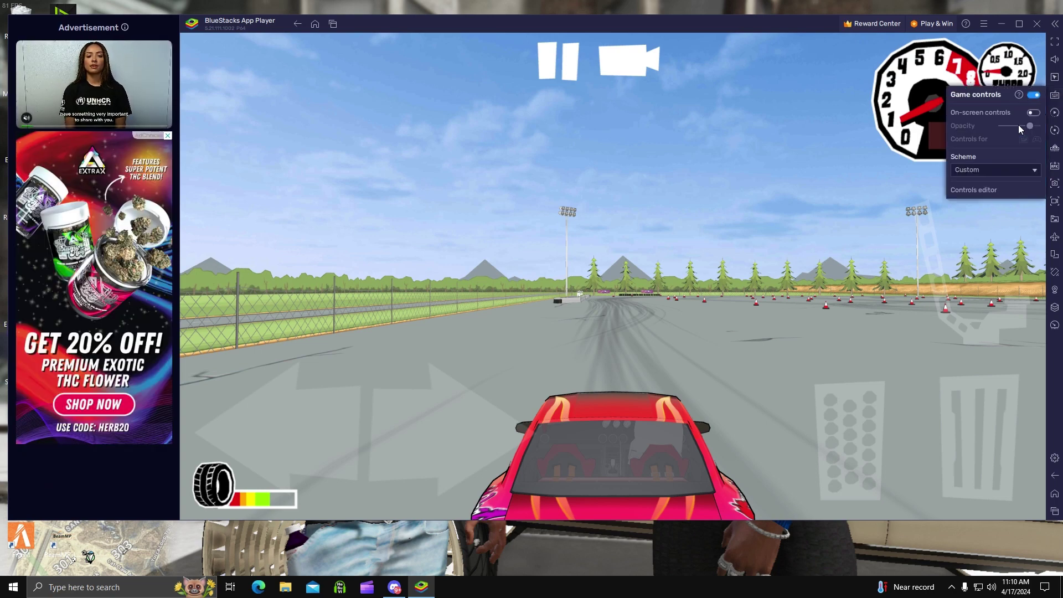
pyautogui.click(973, 190)
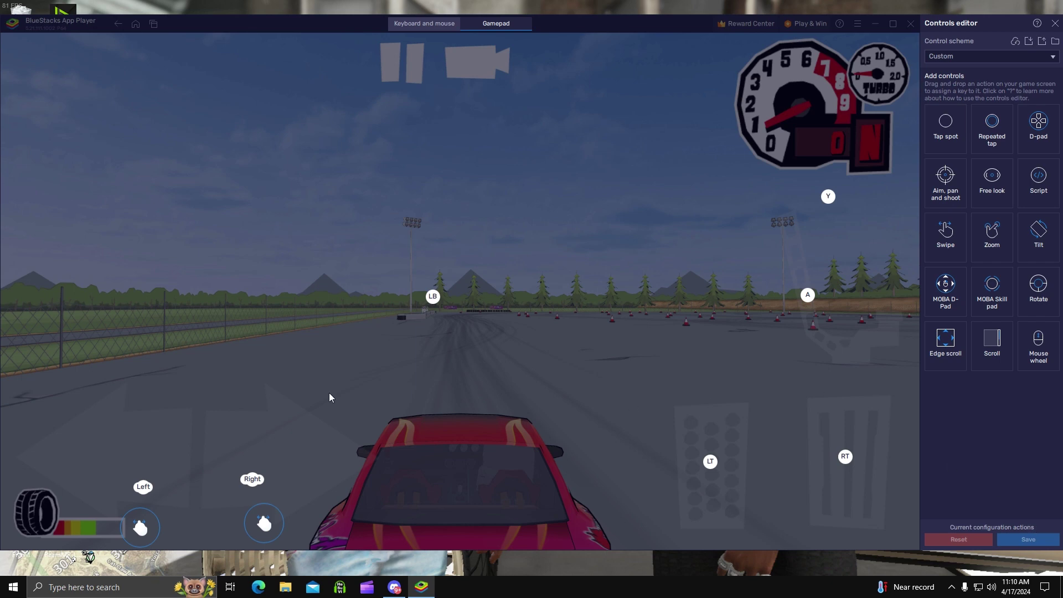
pyautogui.click(259, 481)
pyautogui.press('Delete')
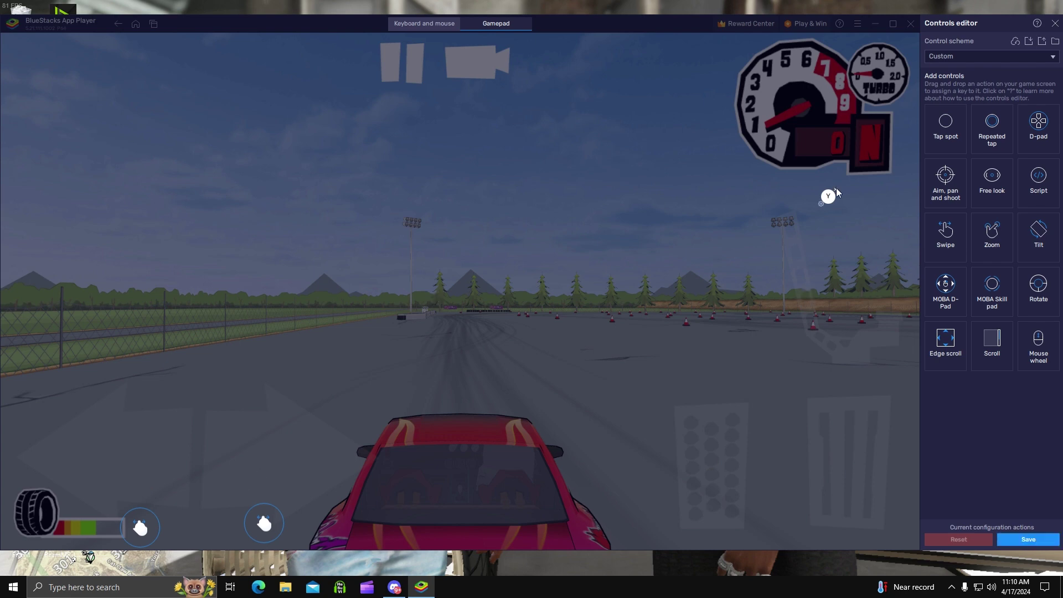
pyautogui.click(1031, 538)
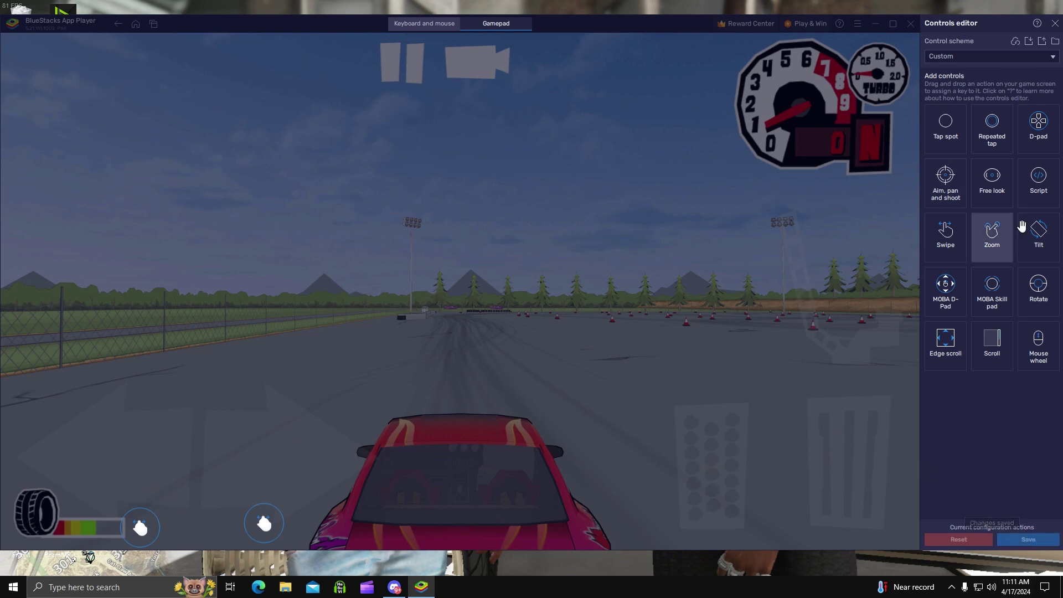
pyautogui.click(1054, 23)
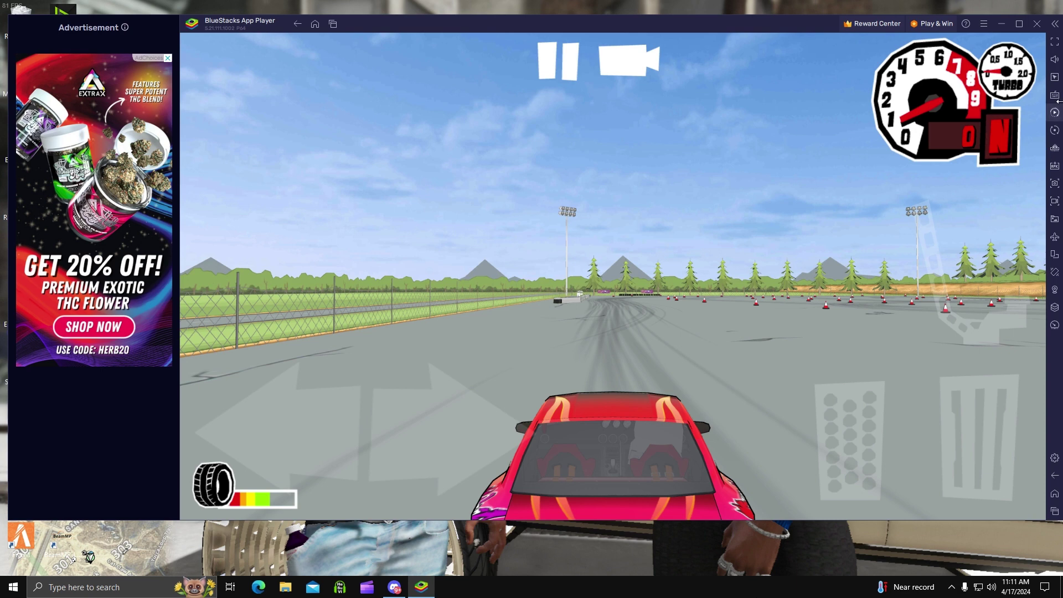
# - Reopen the controls editor for the Custom scheme and map gamepad Left and Right to the two steering arrows
pyautogui.click(1054, 95)
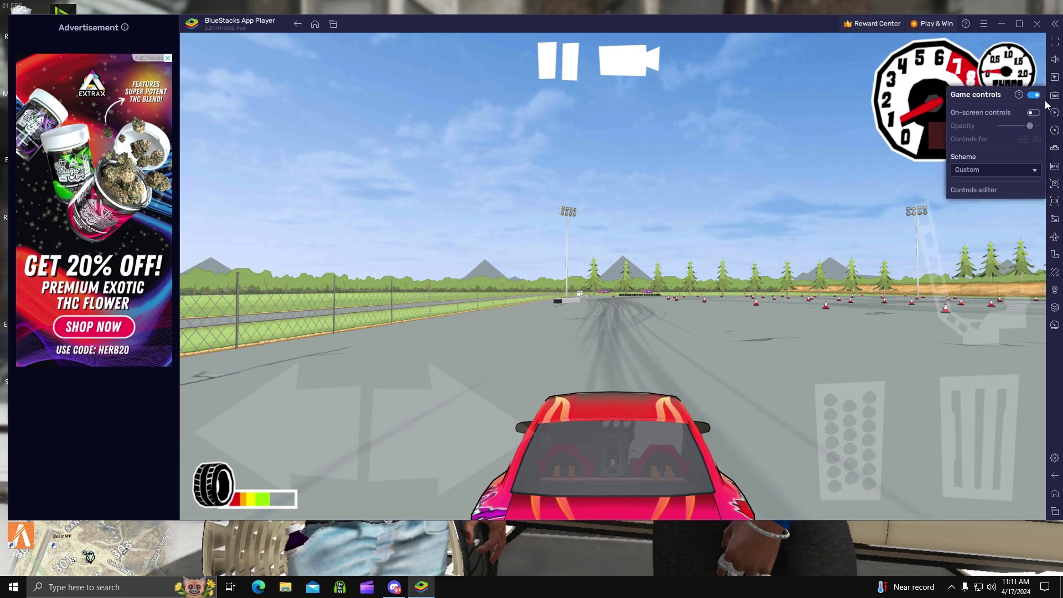
pyautogui.click(985, 191)
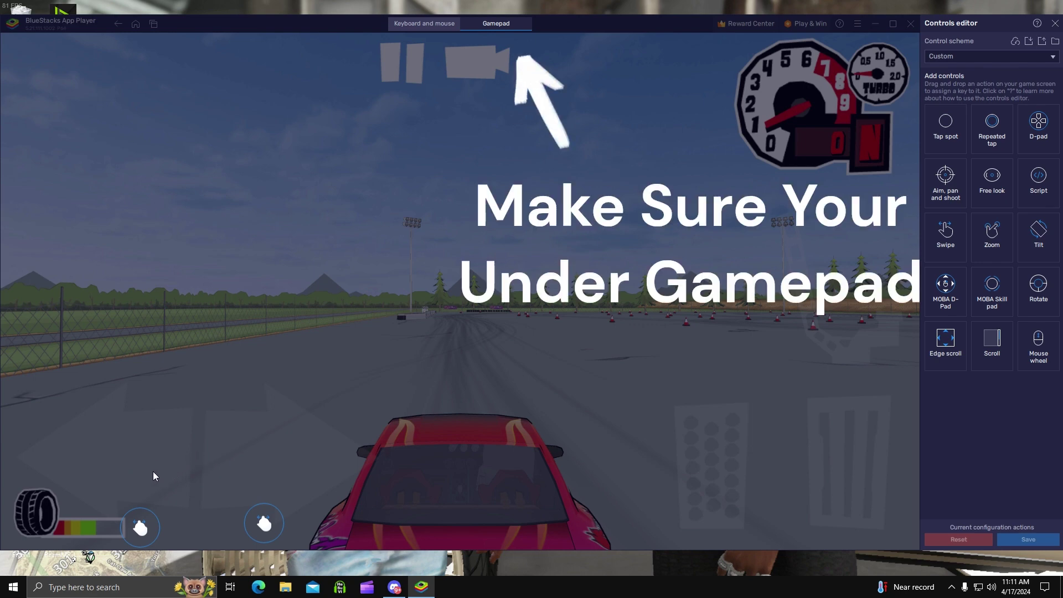
pyautogui.click(132, 451)
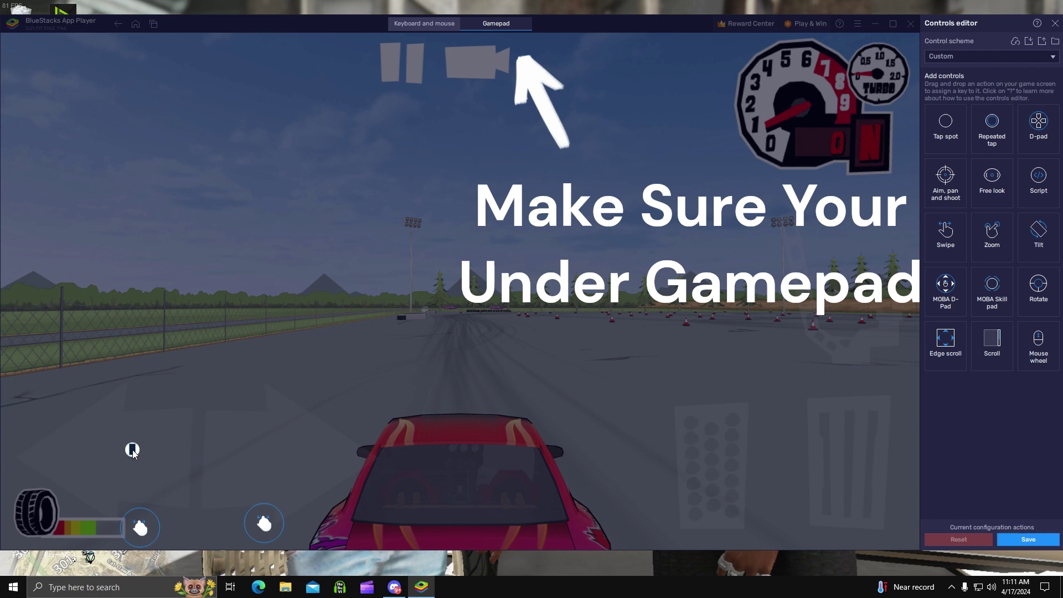
pyautogui.press('Left')
pyautogui.click(274, 451)
pyautogui.click(273, 451)
pyautogui.press('Right')
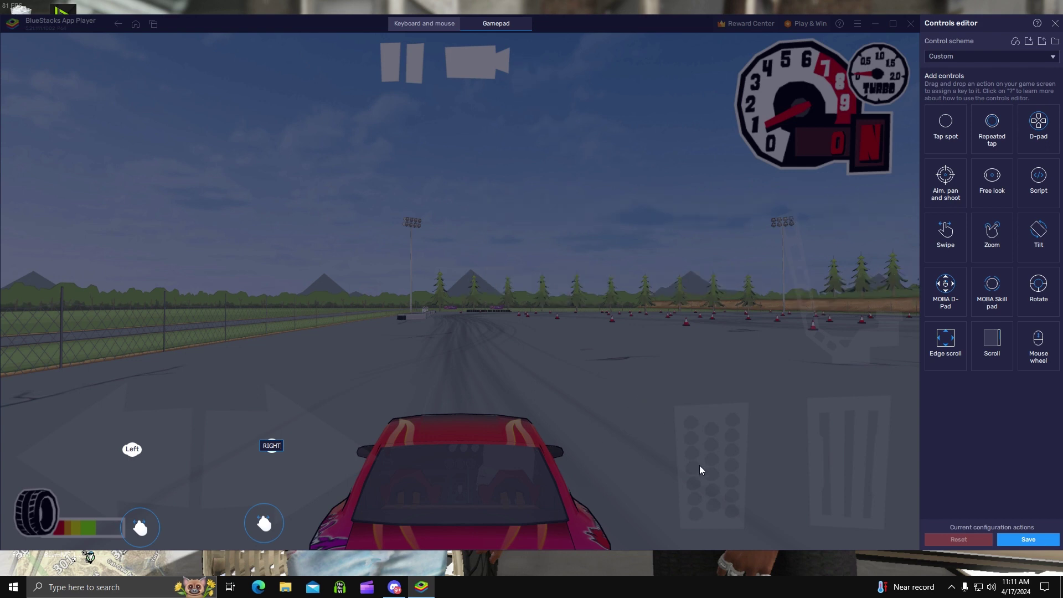
# - Map gamepad LT to the dotted pedal and RT to the striped pedal
pyautogui.click(716, 472)
pyautogui.click(716, 472)
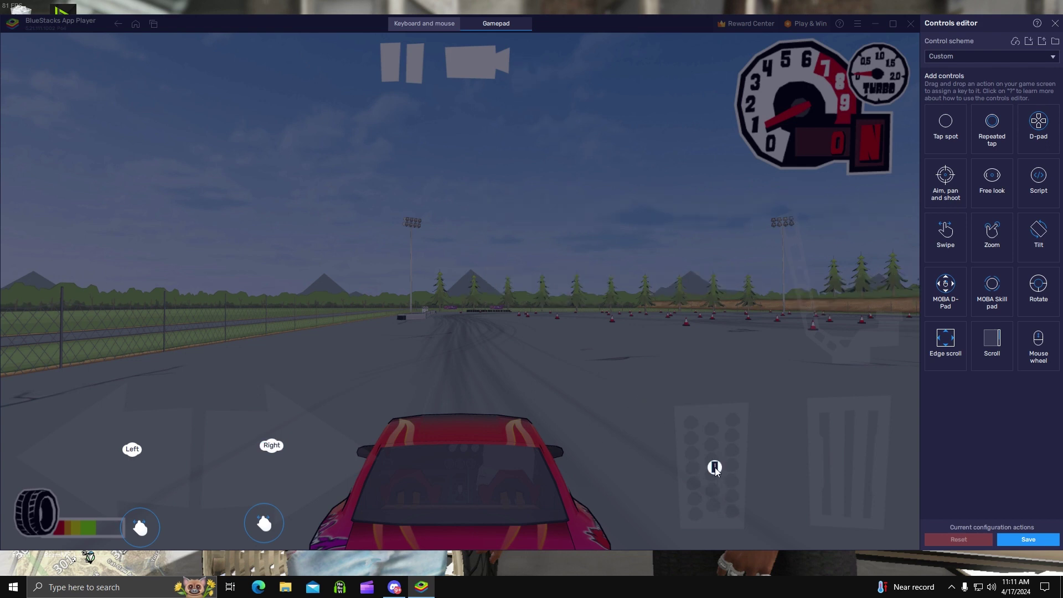
pyautogui.click(859, 470)
# - Add a tap spot for A just above and beside the handbrake, and one for LB near mid-screen on the horizon
pyautogui.click(799, 279)
pyautogui.press('a')
pyautogui.click(432, 293)
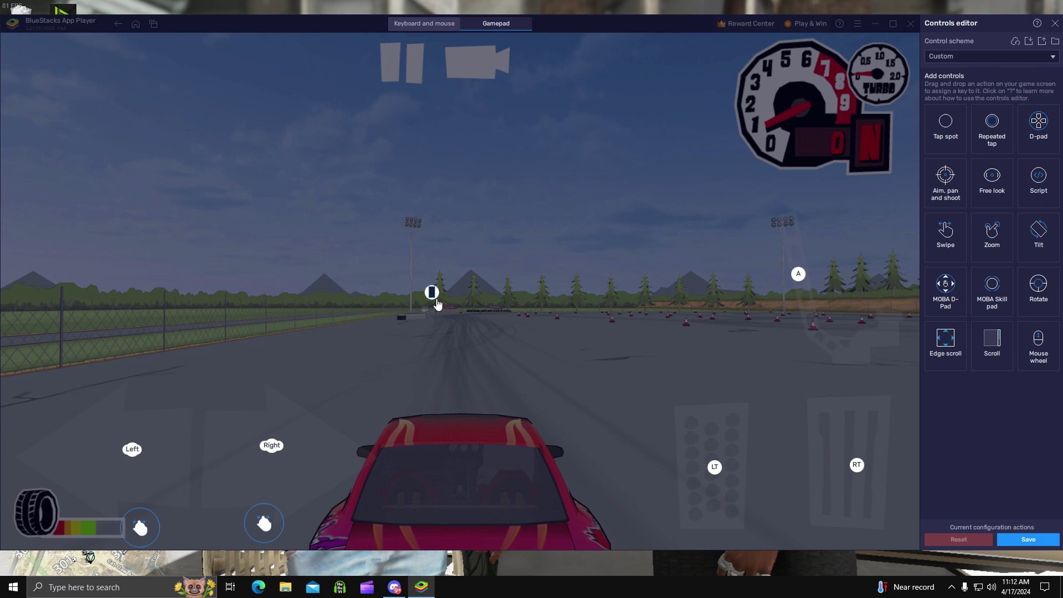
pyautogui.press('LB')
# - Add a tap spot for Y above the A spot, just below the gauges, and save the control scheme
pyautogui.click(824, 195)
pyautogui.click(821, 198)
pyautogui.press('y')
pyautogui.click(1022, 539)
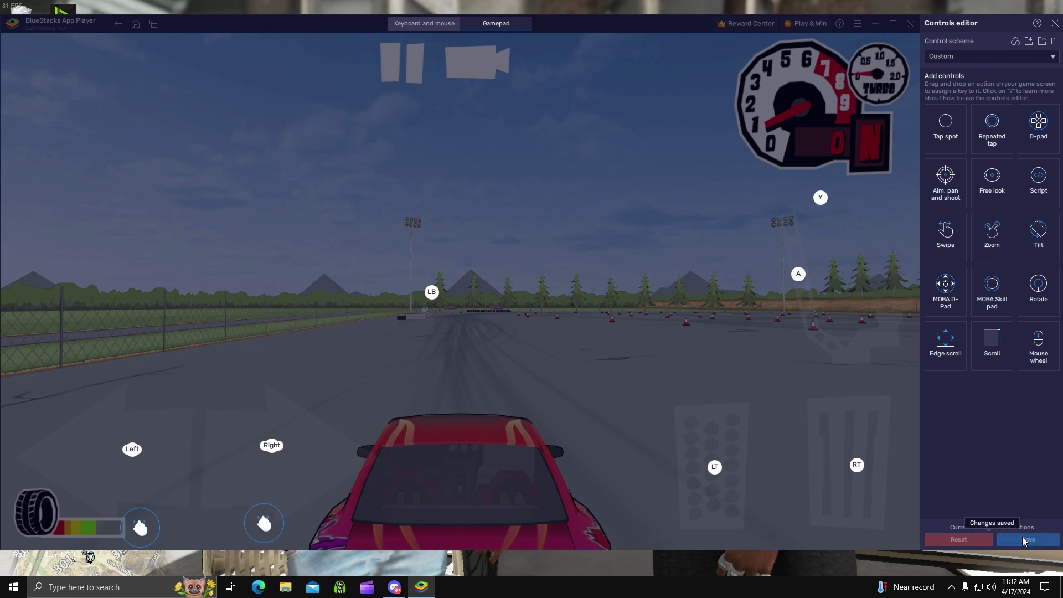
# - Close the controls editor, then show the game in full screen and drive the car forward with the new controls
pyautogui.click(1055, 23)
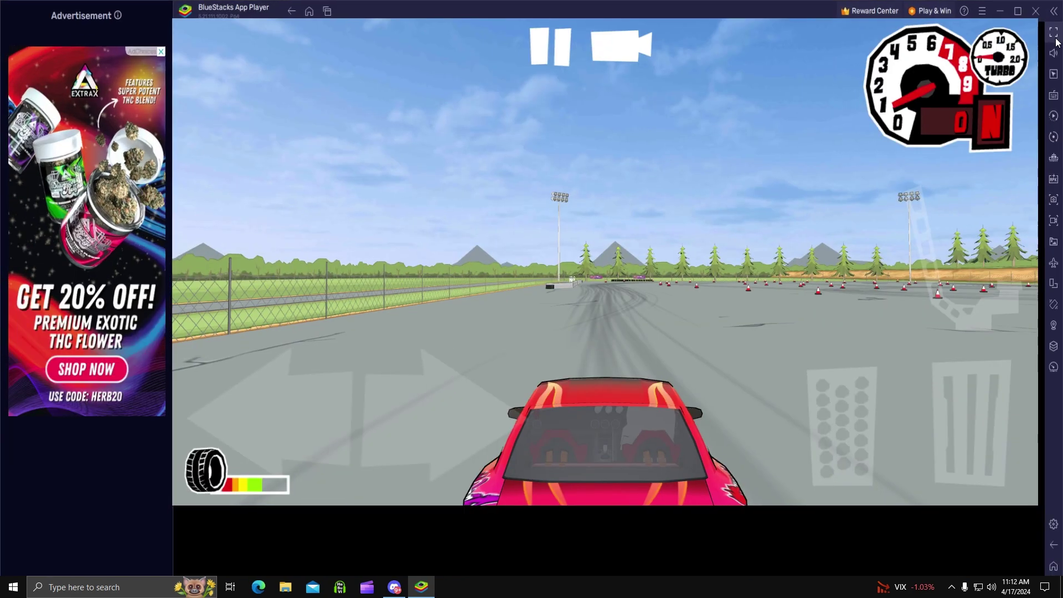
pyautogui.click(1055, 42)
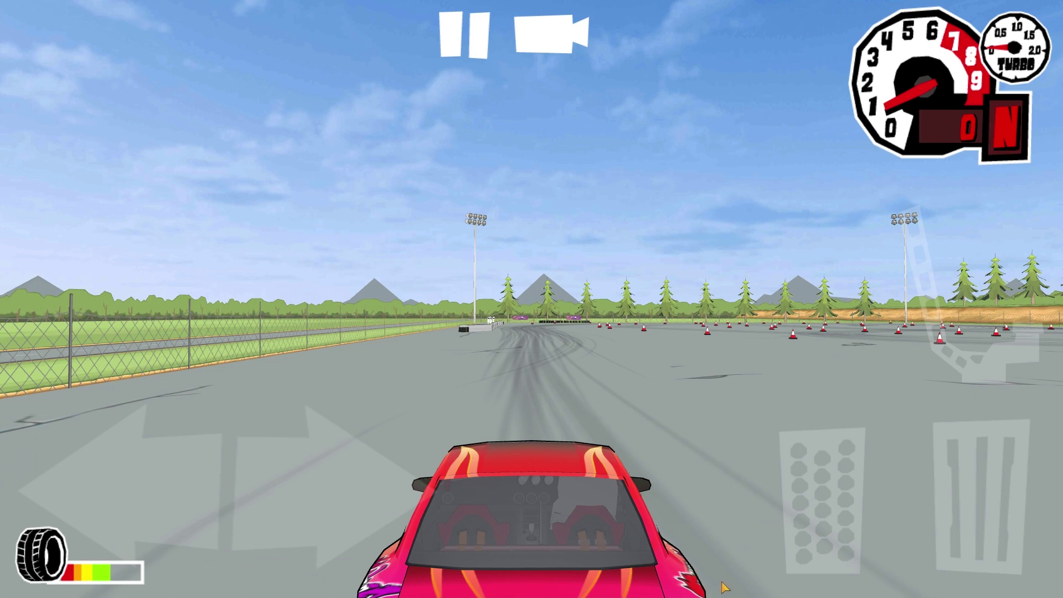
pyautogui.press('Up')
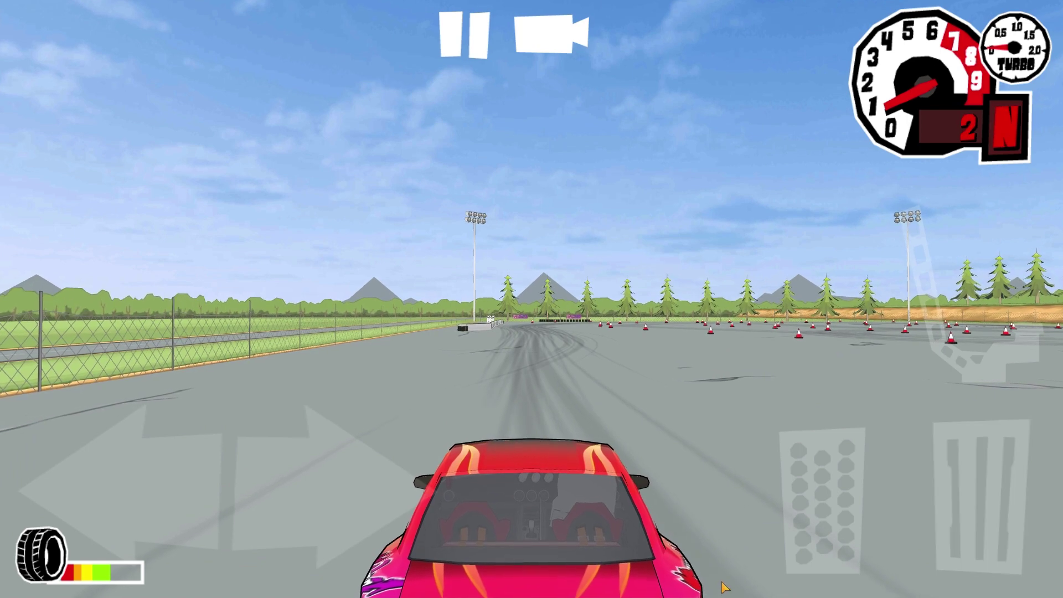